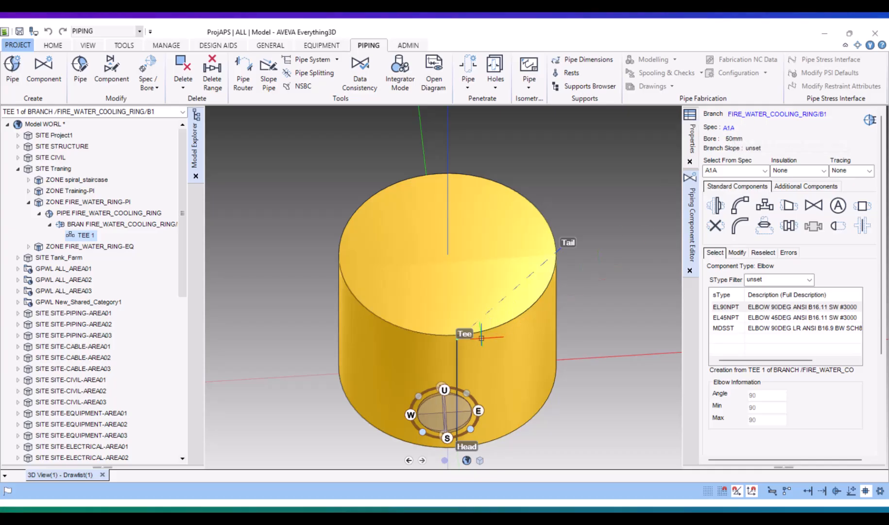
Step: Create an EV bend (ASTM A106 GR.B) with a defined radius of 11500 mm after the tee on branch B1
scroll(458, 343, up, 5)
scroll(458, 342, up, 3)
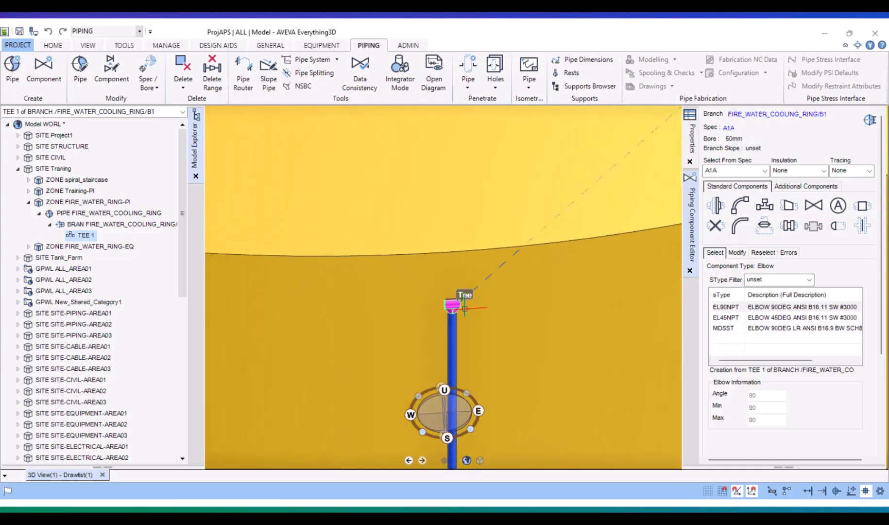
click(862, 205)
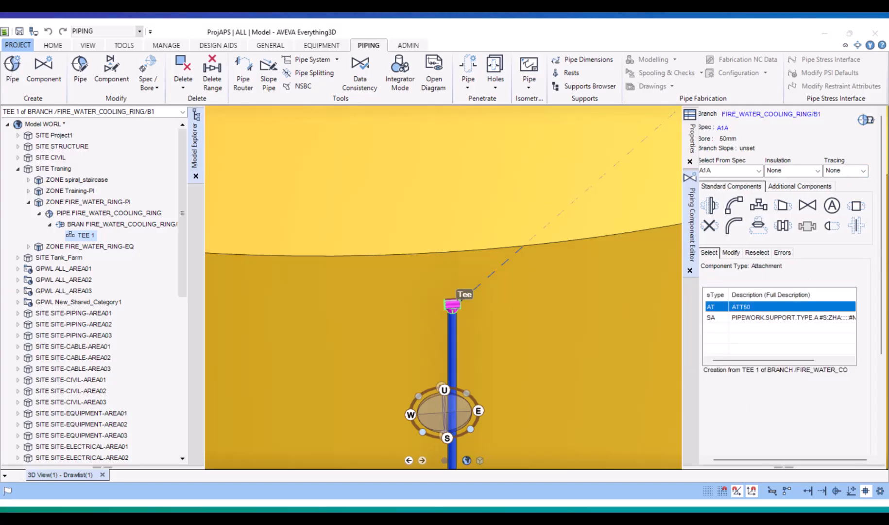
click(733, 226)
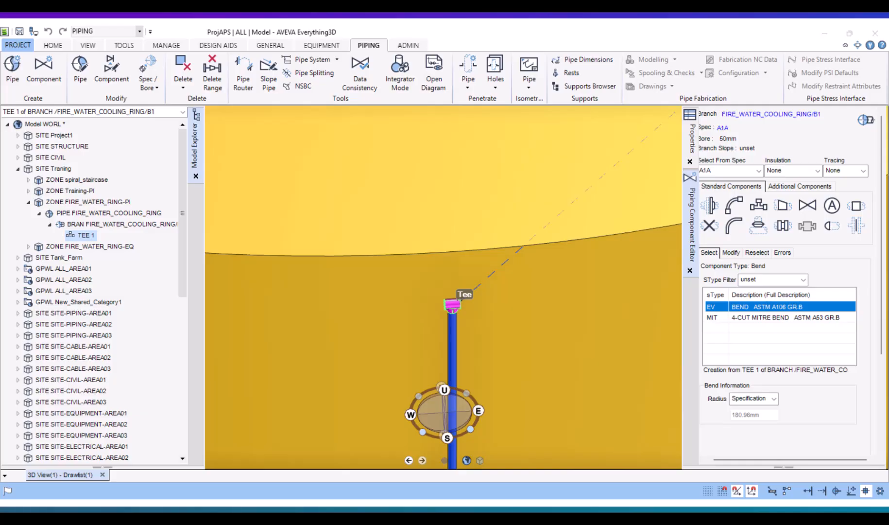
drag(881, 233, 881, 317)
click(774, 275)
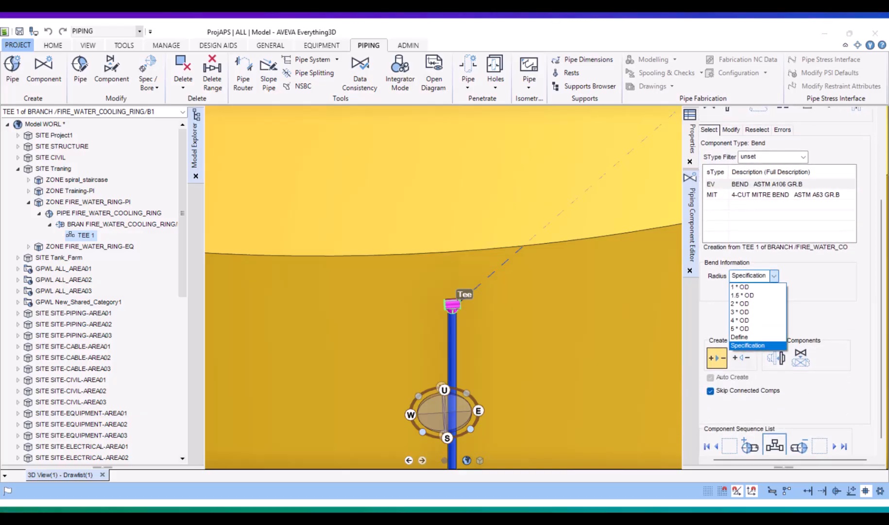
click(739, 337)
double_click(746, 292)
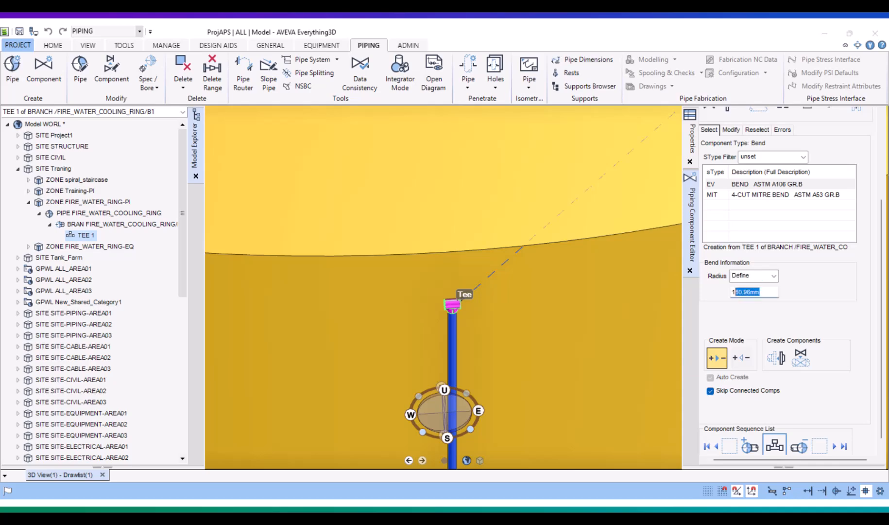
text(11500)
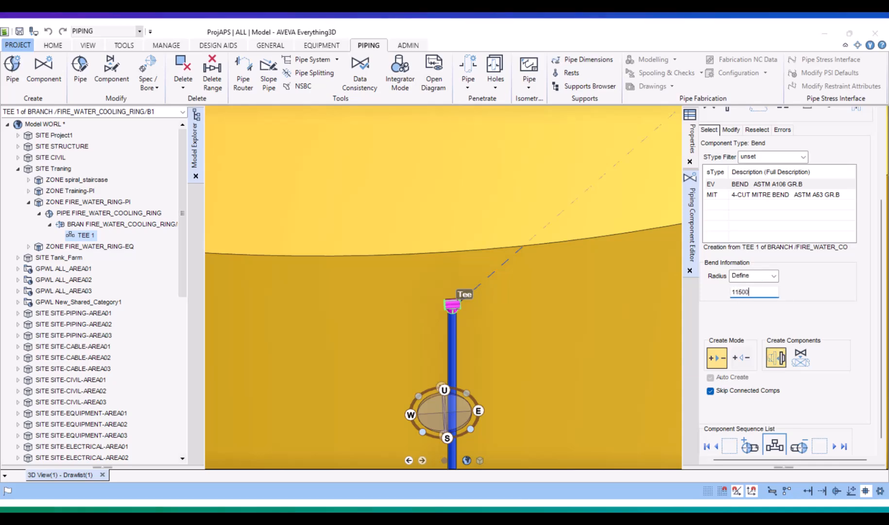
click(776, 357)
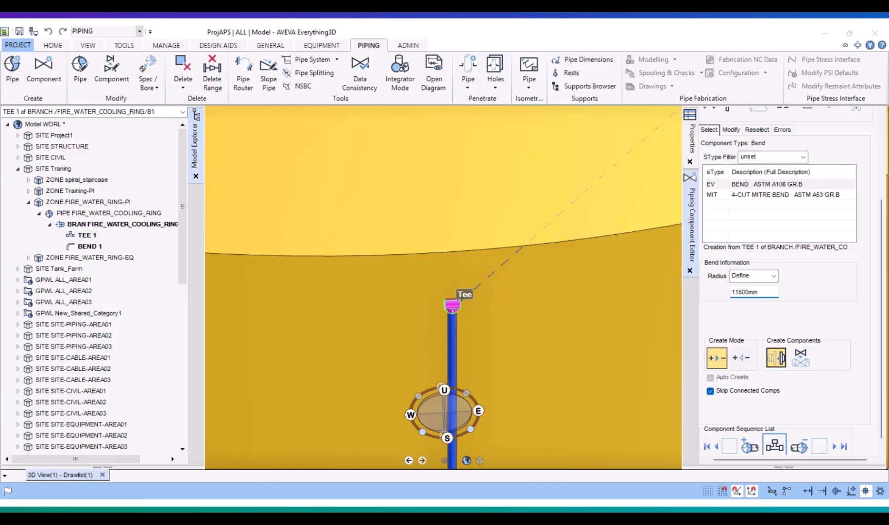
Step: Set the angle of the new bend after the tee to 20 degrees
scroll(543, 309, down, 5)
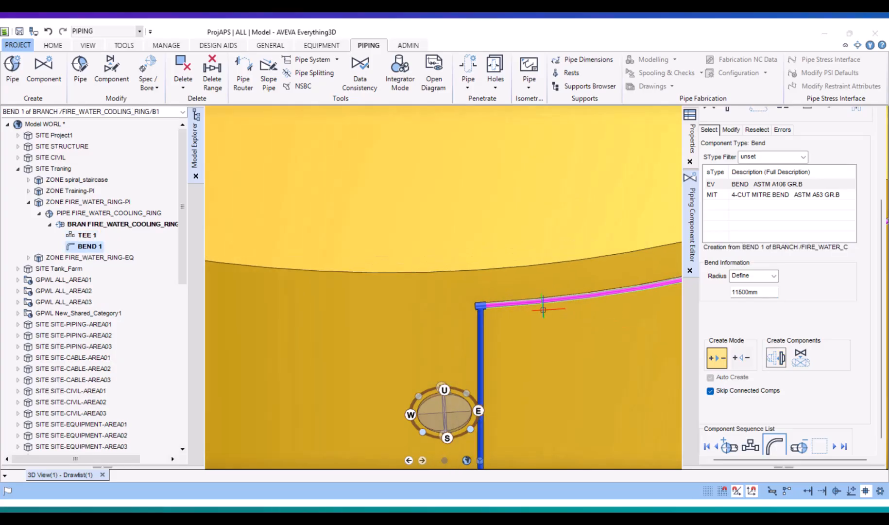
middle_drag(543, 309, 544, 357)
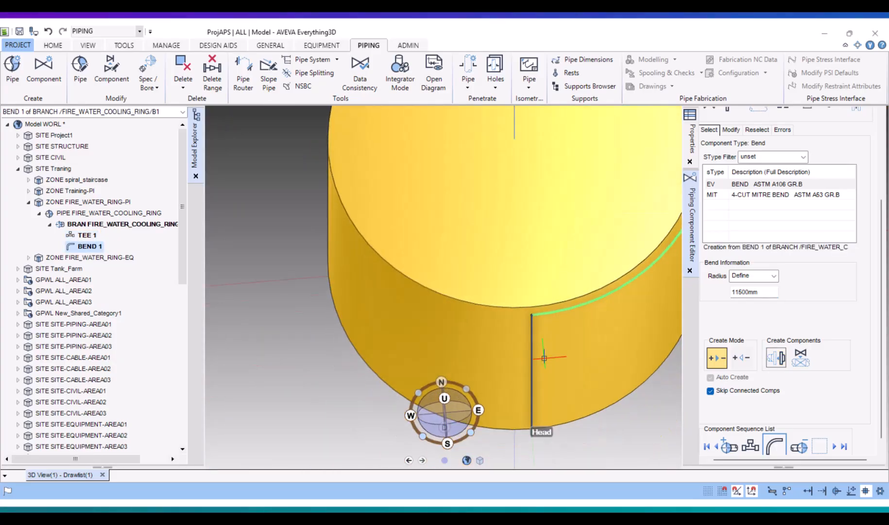
scroll(481, 340, down, 5)
scroll(556, 296, up, 2)
scroll(556, 295, up, 5)
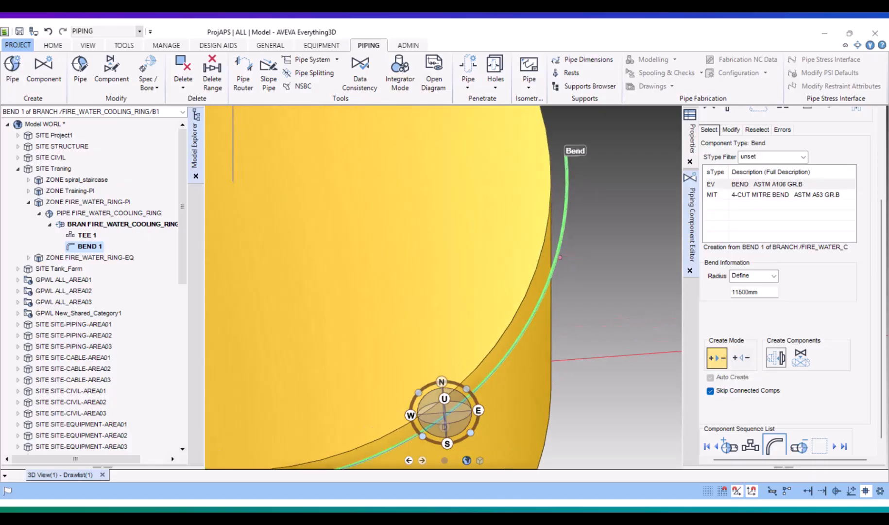
scroll(547, 278, down, 4)
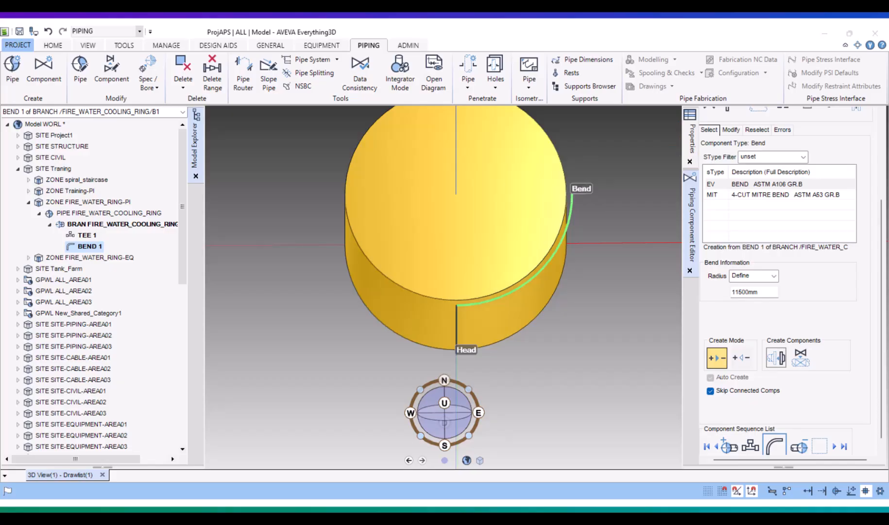
click(690, 138)
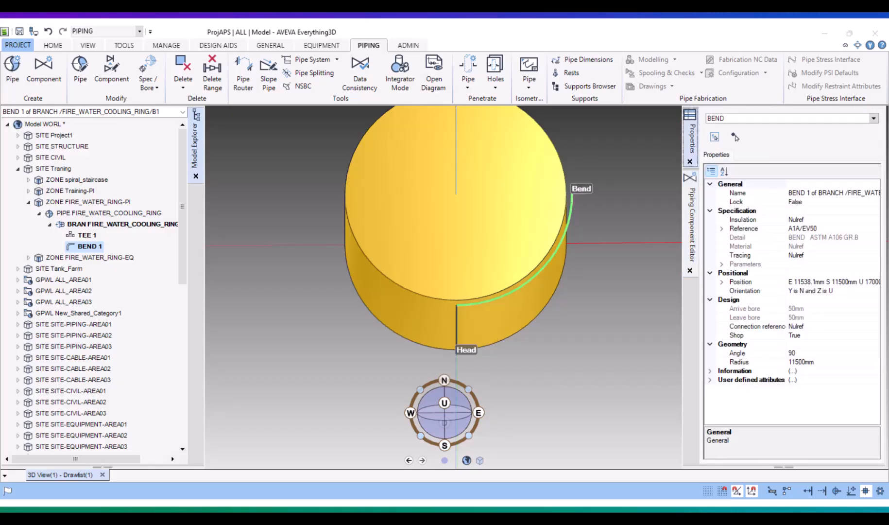
click(796, 353)
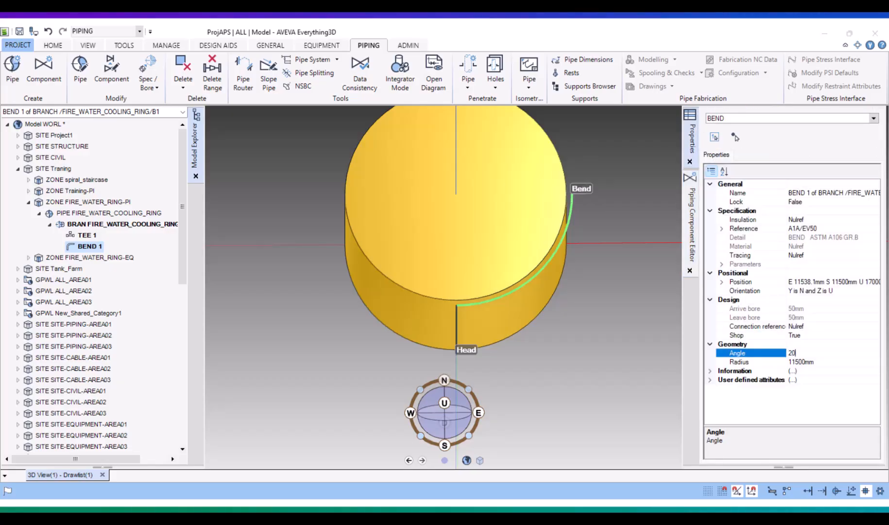
key(Return)
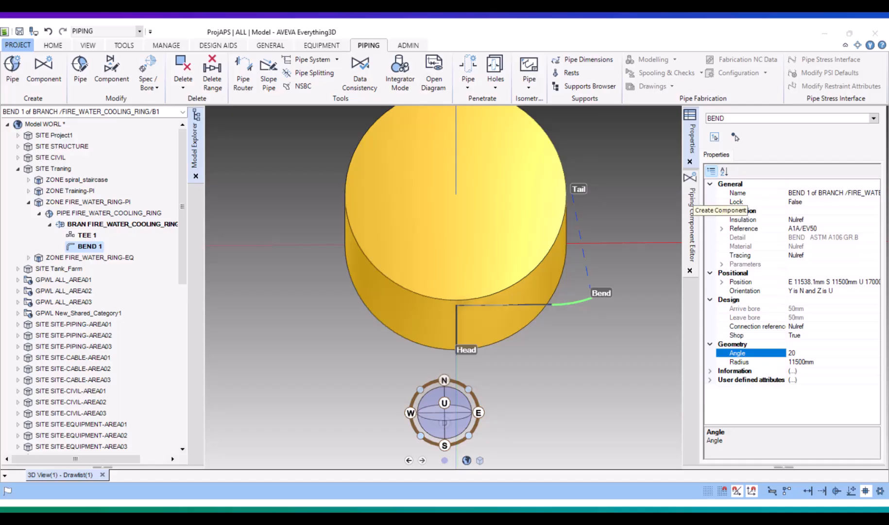
Step: Connect the 20-degree bend directly to the preceding tee so no straight pipe lies between them
click(691, 201)
click(730, 130)
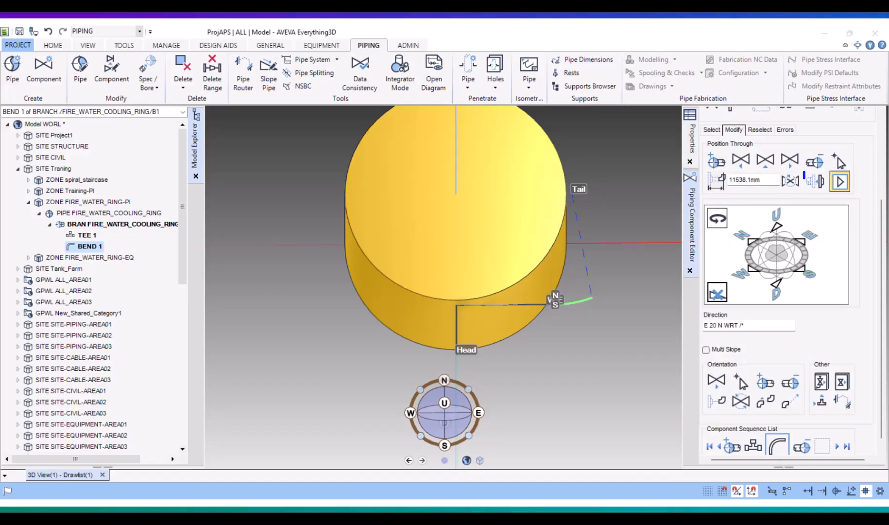
click(818, 181)
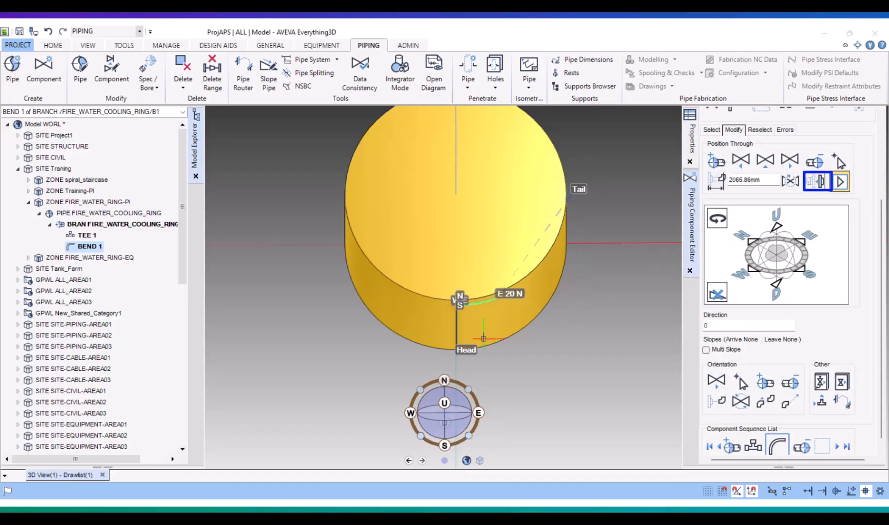
scroll(490, 287, up, 5)
scroll(491, 288, up, 3)
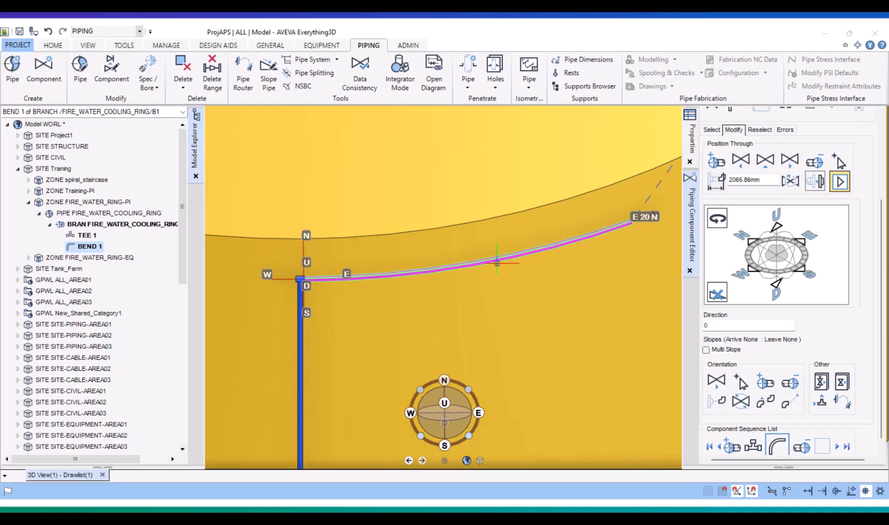
scroll(496, 262, down, 5)
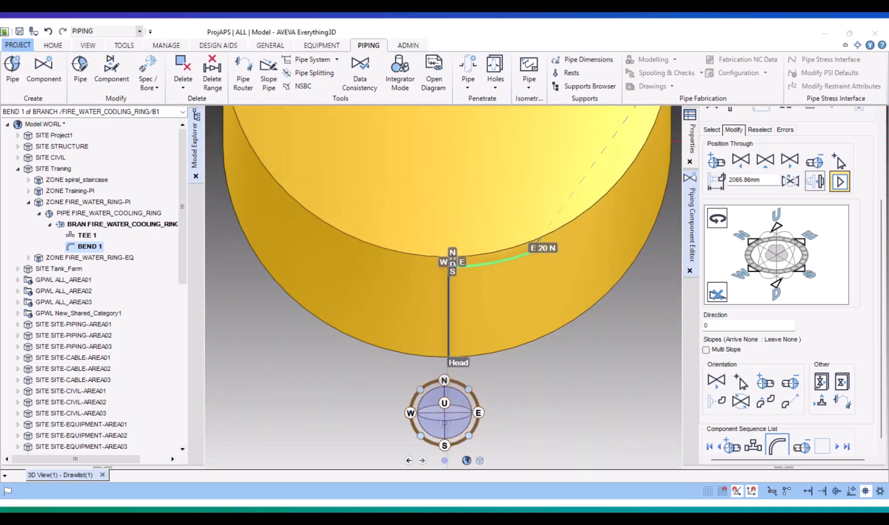
Step: Create a 15 mm Bonney thredolet (TOL) after the first bend and orient its outlet downward
scroll(780, 282, up, 3)
click(761, 225)
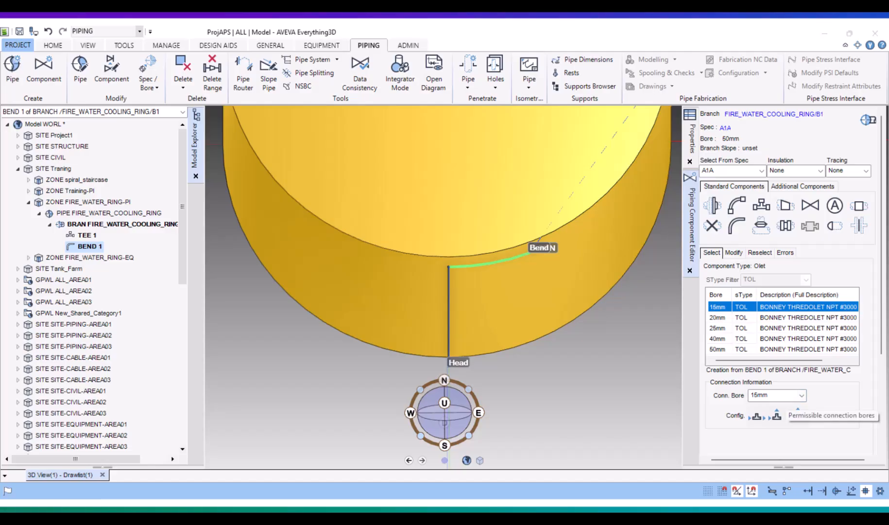
scroll(796, 415, down, 3)
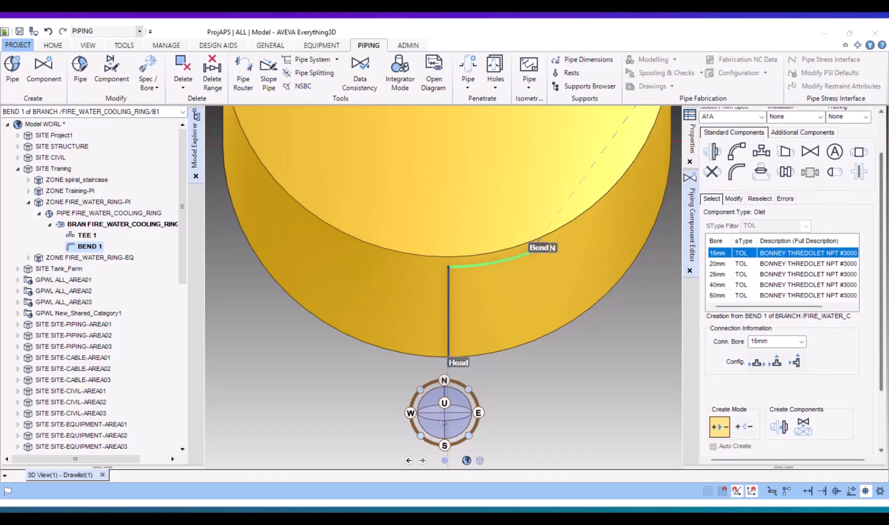
scroll(787, 282, down, 2)
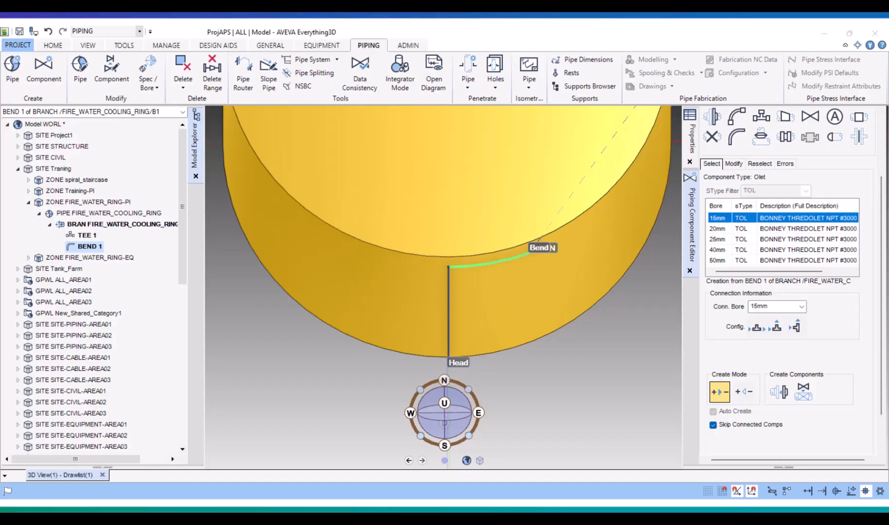
click(779, 392)
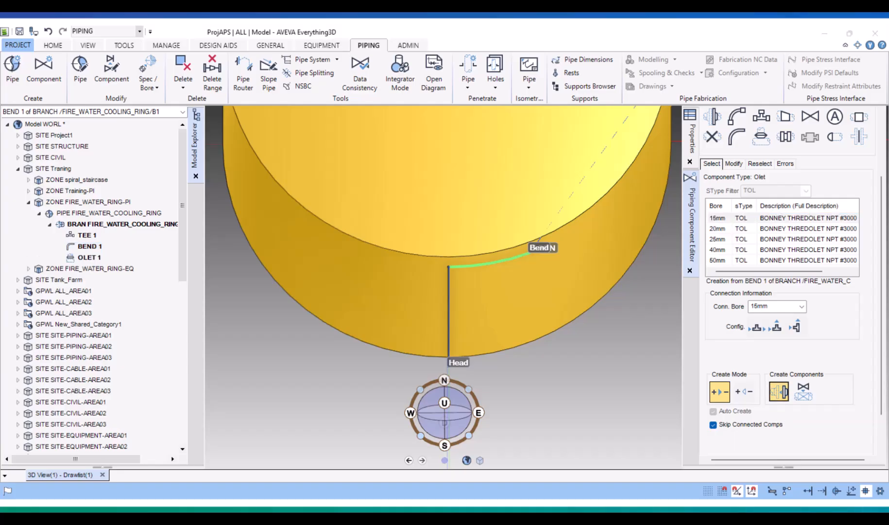
scroll(539, 258, up, 12)
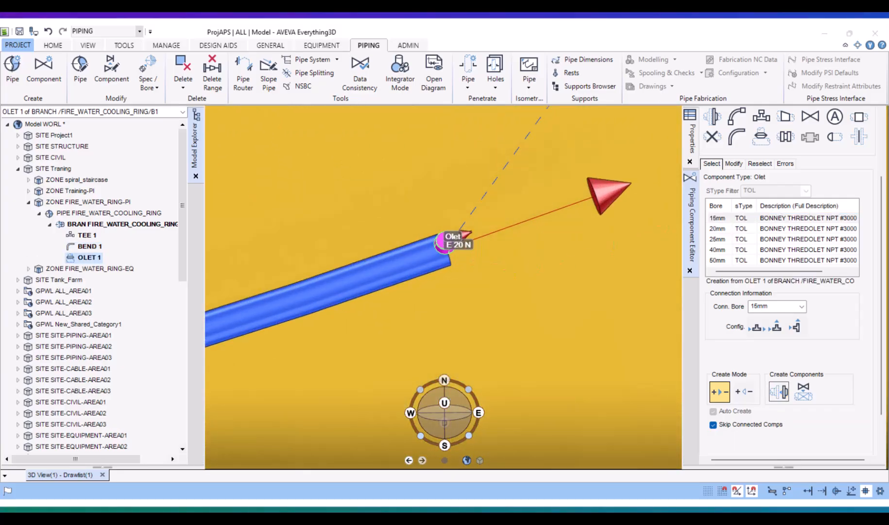
click(734, 163)
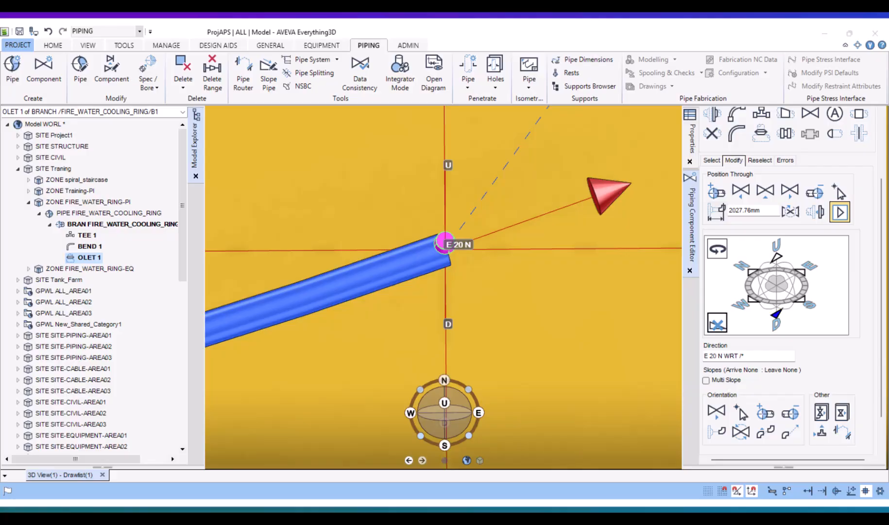
Step: Create a second EV bend with a defined radius of 11500 mm after the olet
click(736, 133)
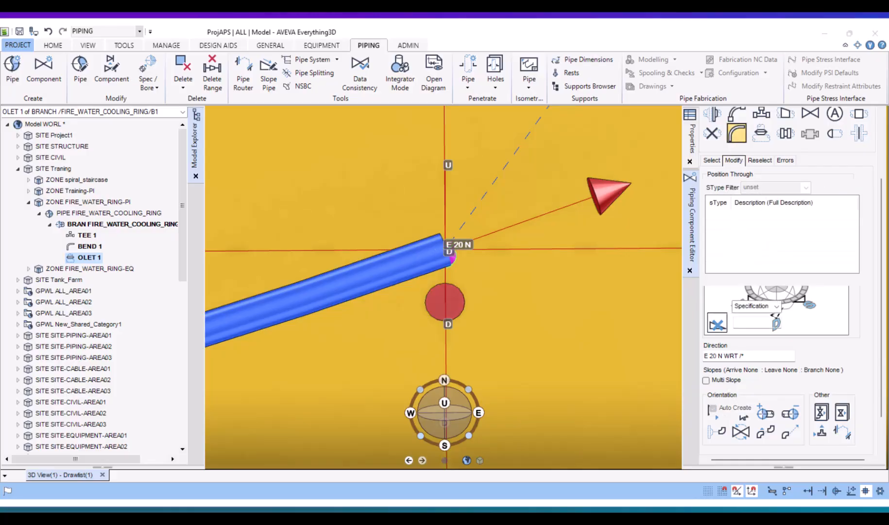
click(776, 306)
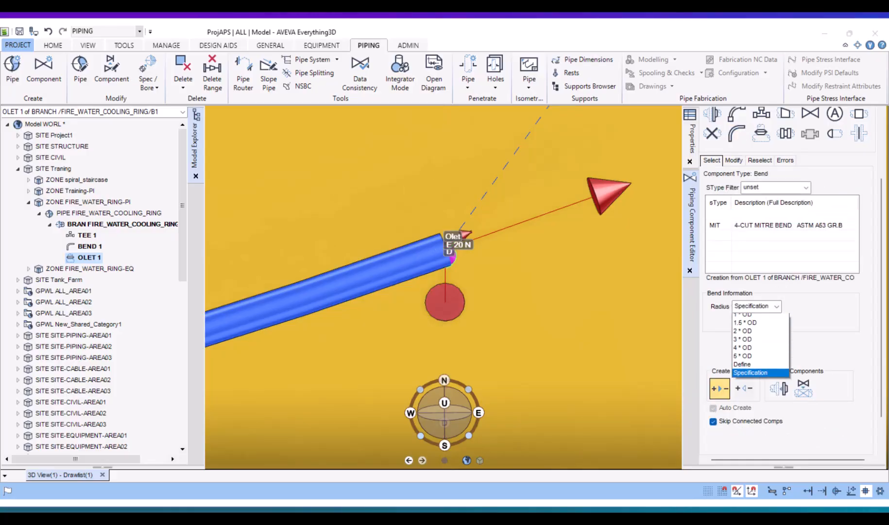
click(751, 360)
double_click(749, 322)
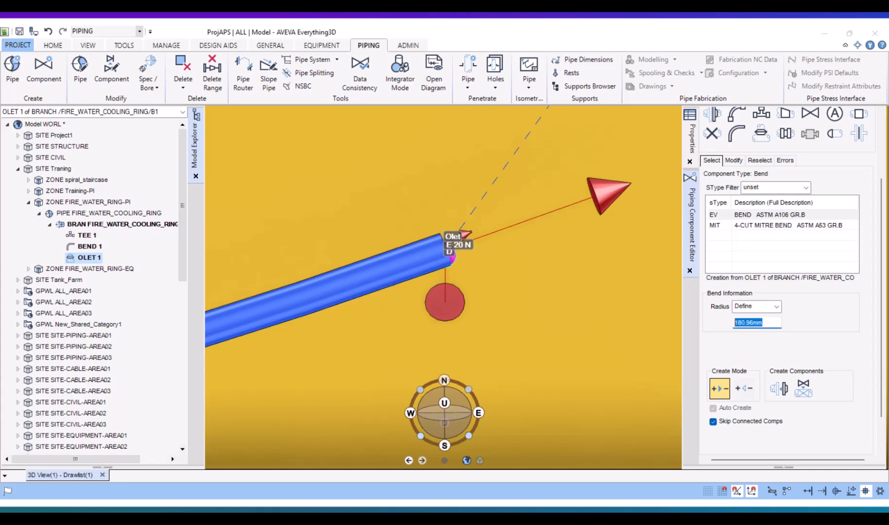
text(1)
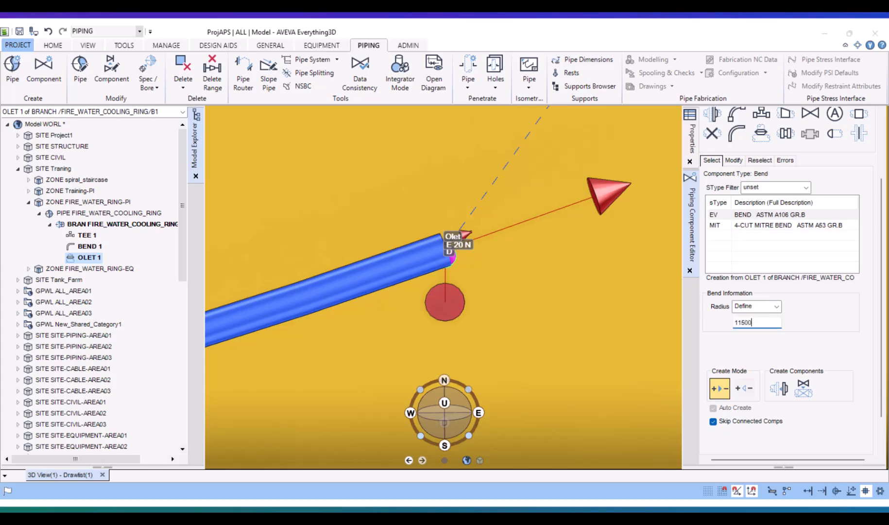
text(1500)
click(779, 389)
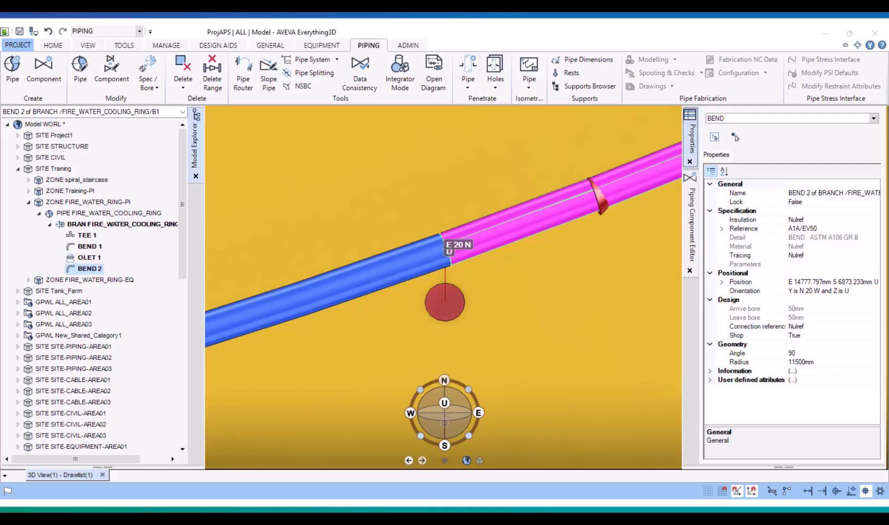
Step: Set the second bend's angle to 20 degrees and open its positioning options
click(791, 352)
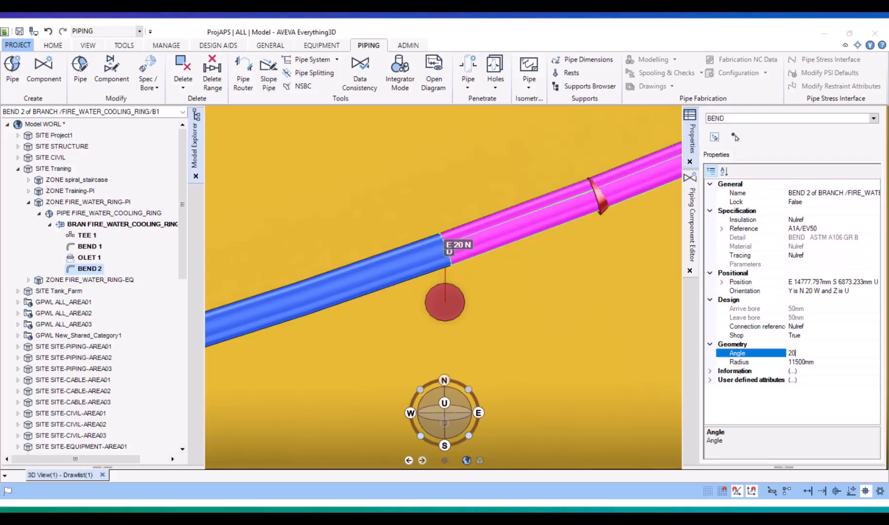
key(Return)
click(690, 241)
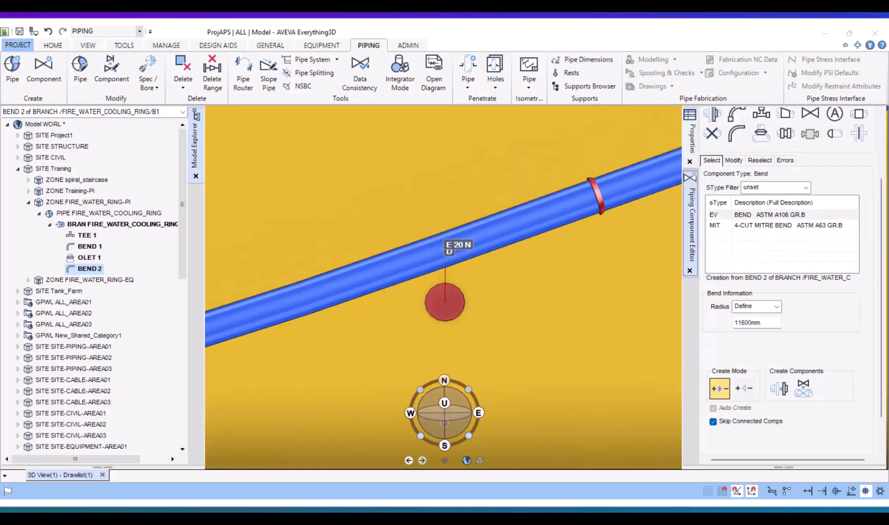
click(733, 160)
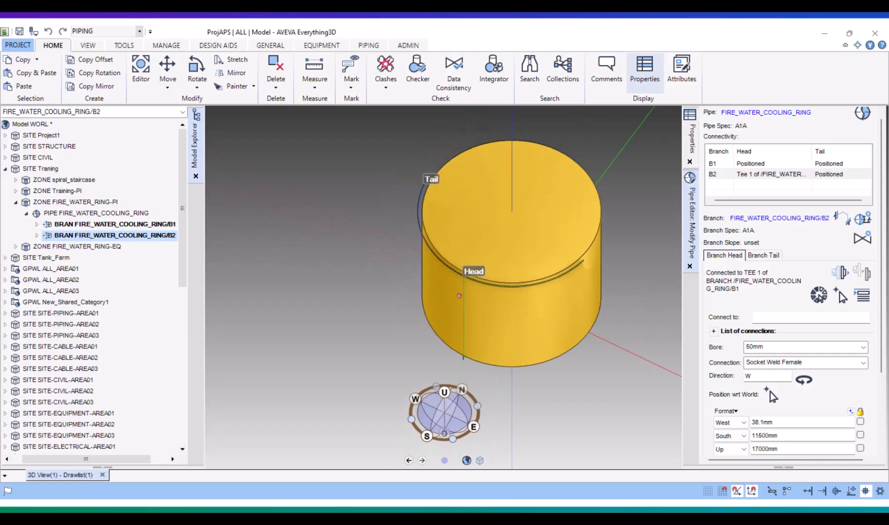
Step: Select the FIRE_WATER_COOLING_RING pipe and collapse both of its branches in the model tree
scroll(504, 318, up, 2)
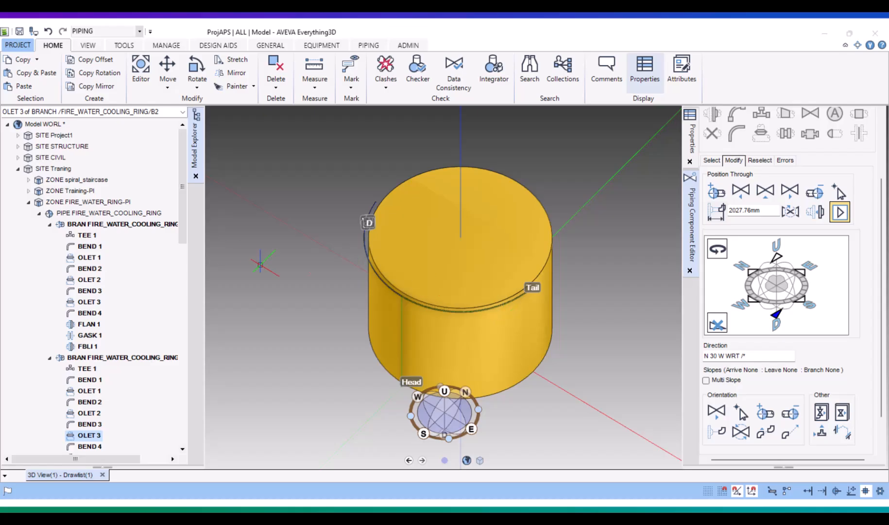
click(108, 213)
click(50, 224)
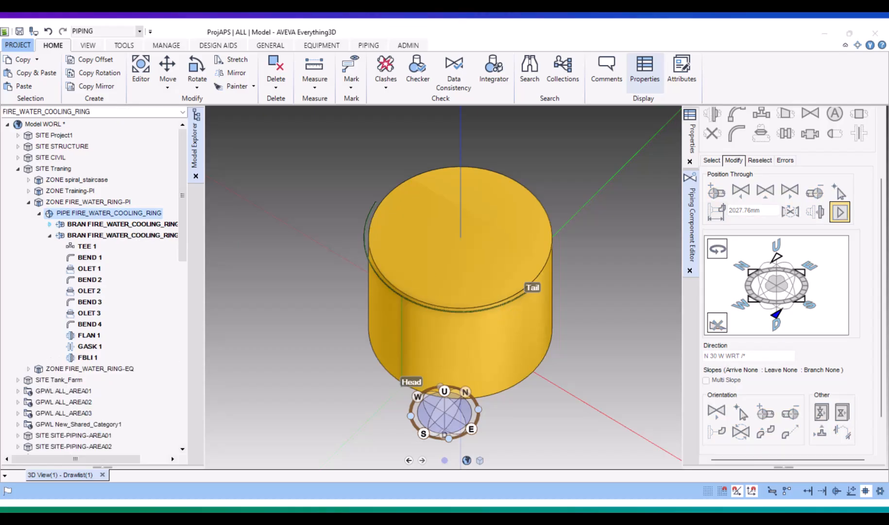
click(49, 235)
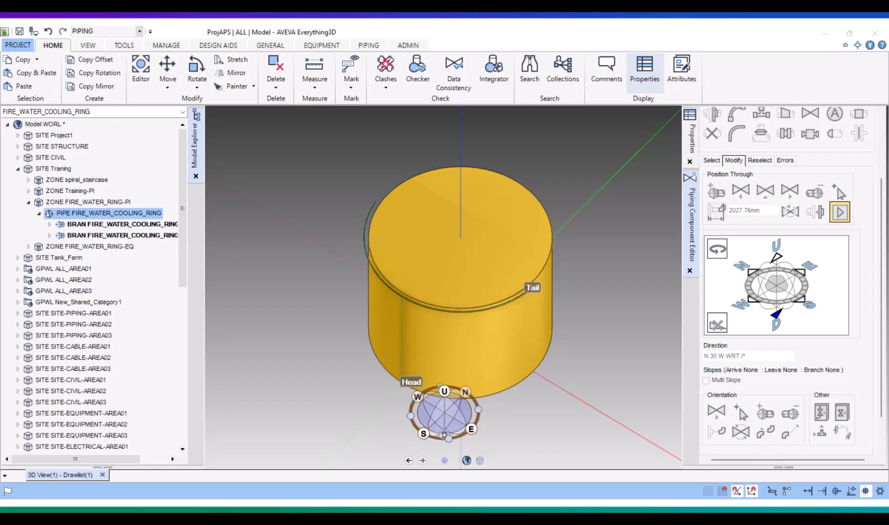
Step: Generate an isometric drawing preview of the selected FIRE_WATER_COOLING_RING pipe
click(368, 45)
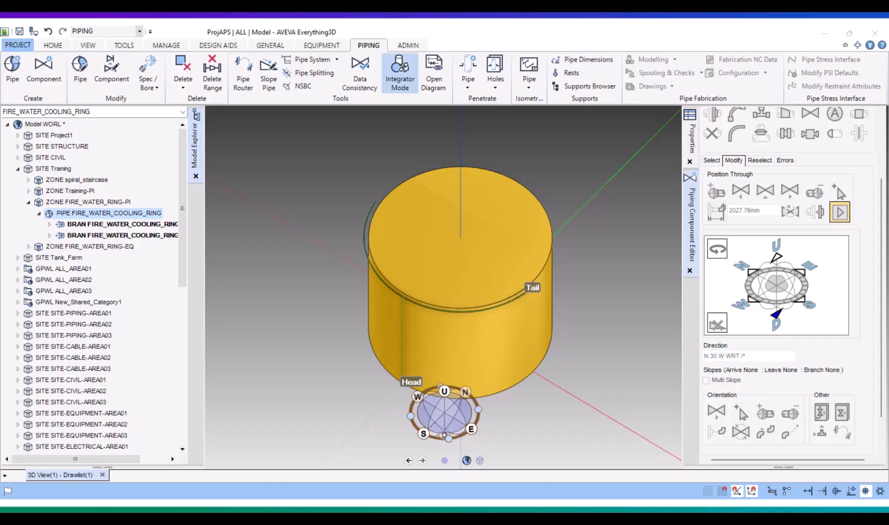
click(529, 81)
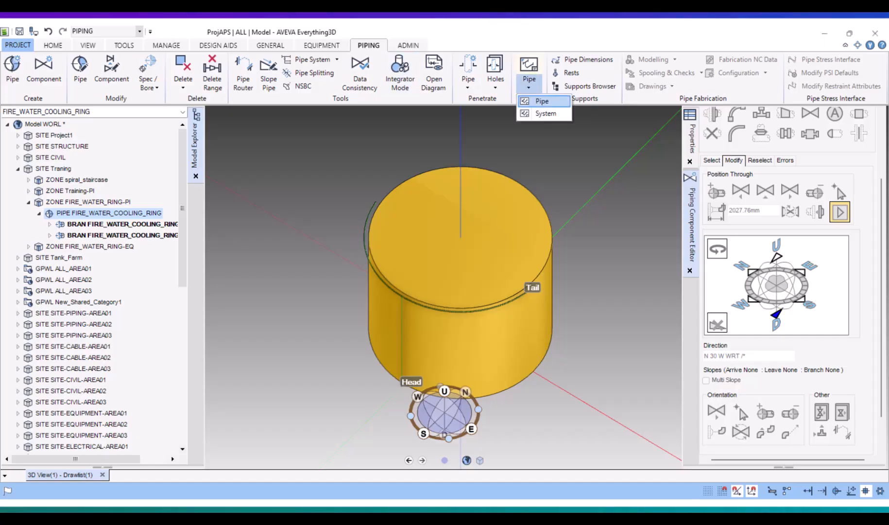
click(542, 101)
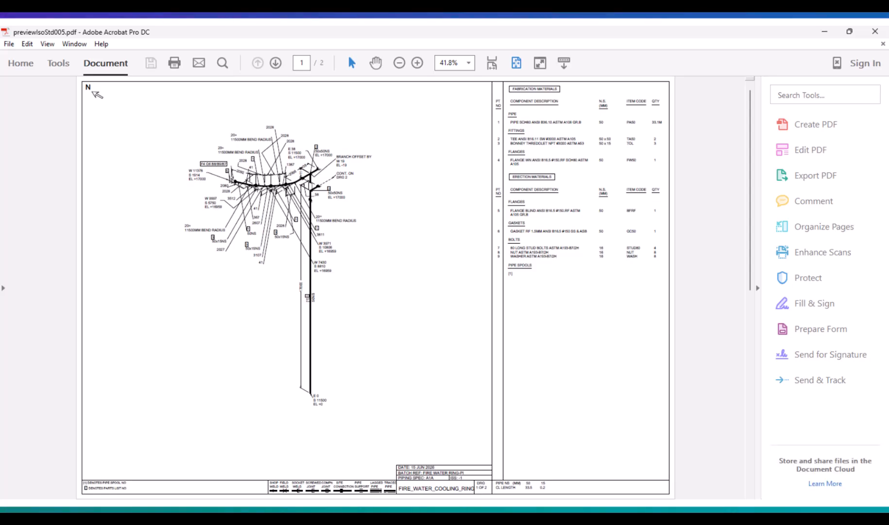
Step: Examine the fabrication materials on both isometric sheets, checking the nominal size, item code and quantity of the SCH80 pipe
scroll(376, 287, down, 1)
scroll(376, 288, up, 1)
ctrl+scroll(376, 288, up, 2)
ctrl+scroll(549, 121, up, 1)
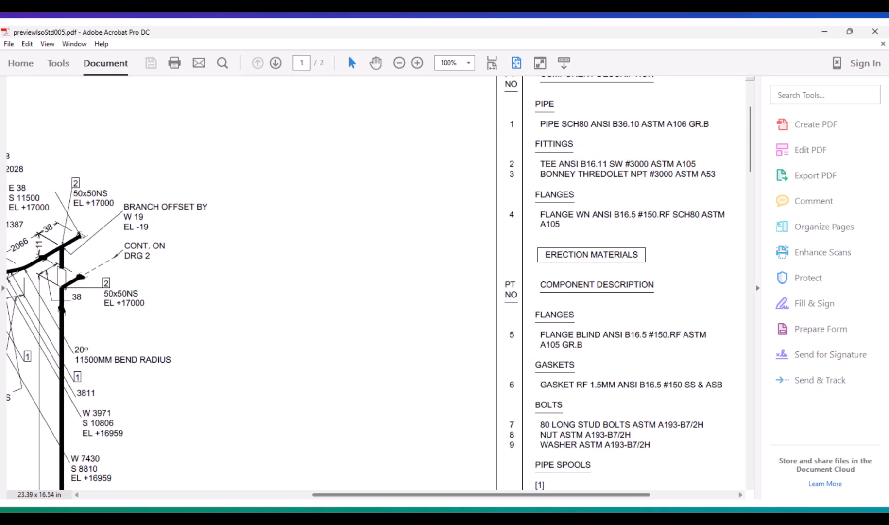
drag(524, 495, 610, 494)
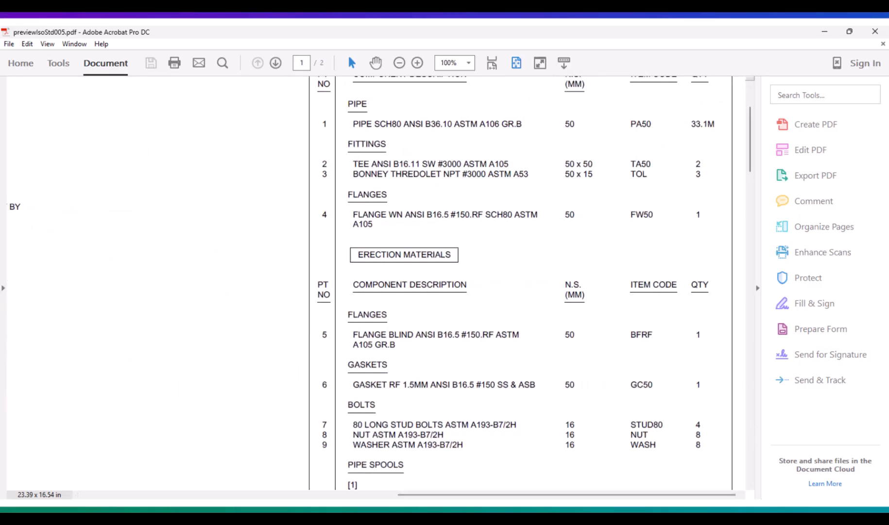
drag(750, 139, 750, 123)
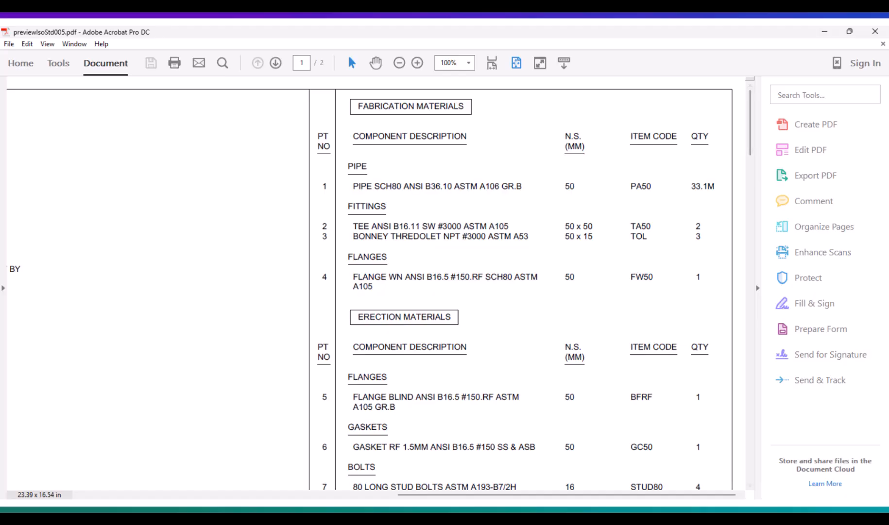
drag(348, 166, 714, 186)
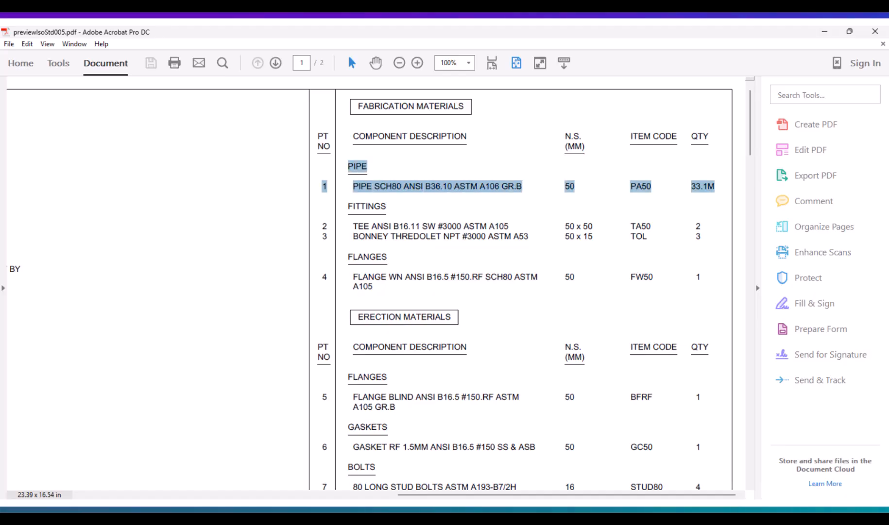
double_click(569, 187)
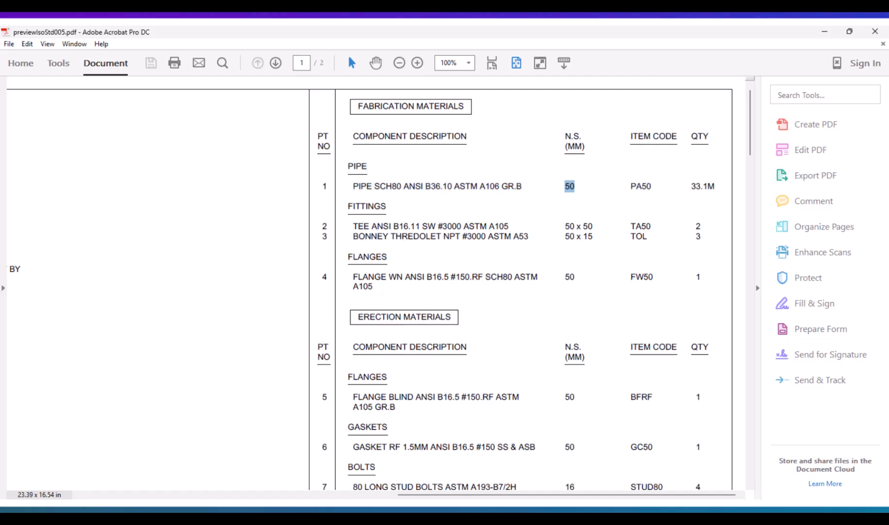
triple_click(569, 187)
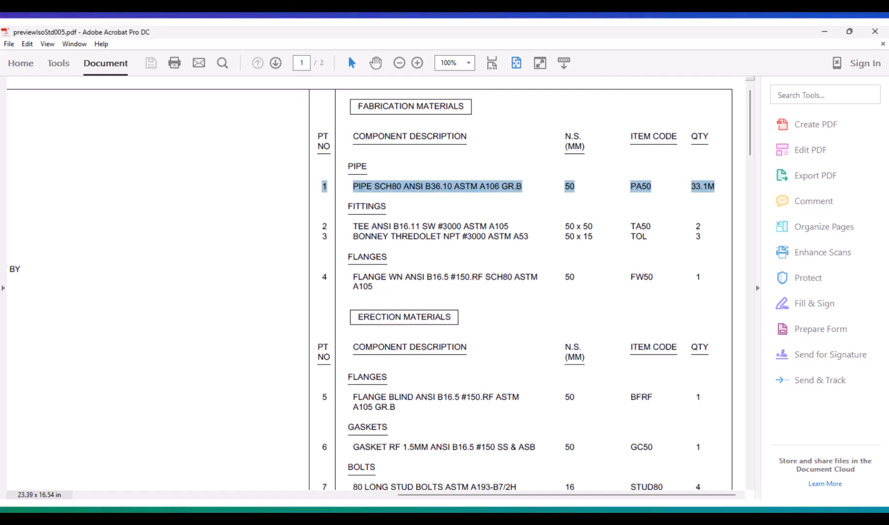
drag(750, 123, 750, 299)
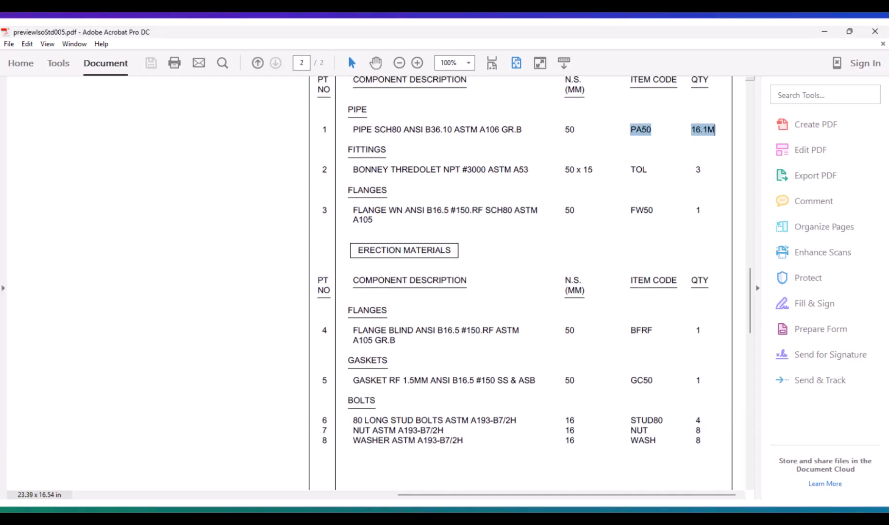
drag(630, 129, 352, 130)
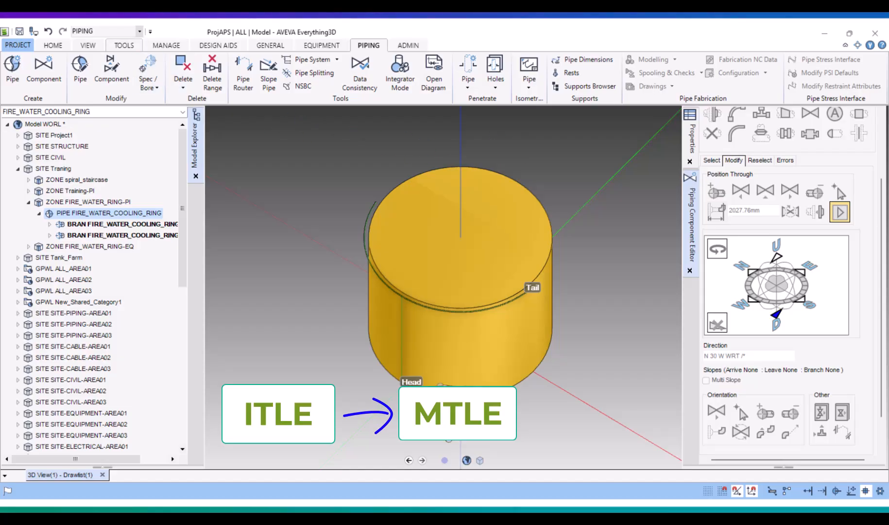
Step: Start a simple report and direct its output to the screen
click(123, 45)
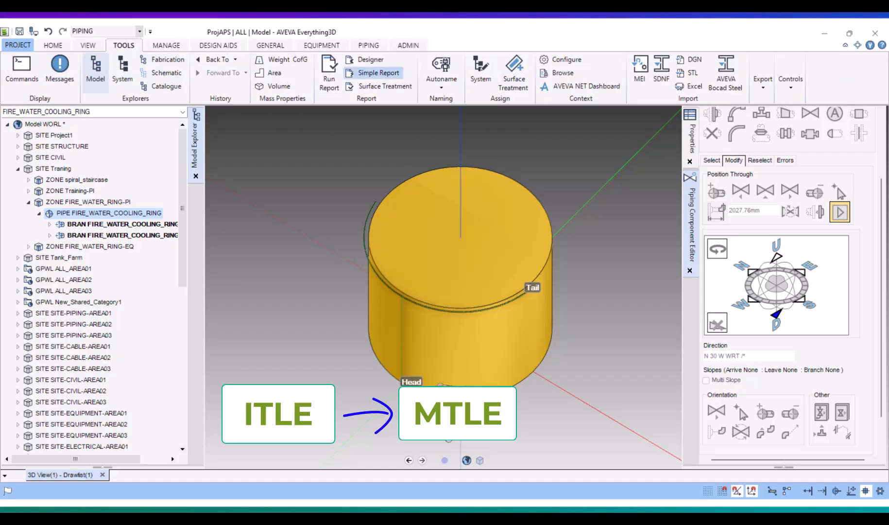
click(376, 73)
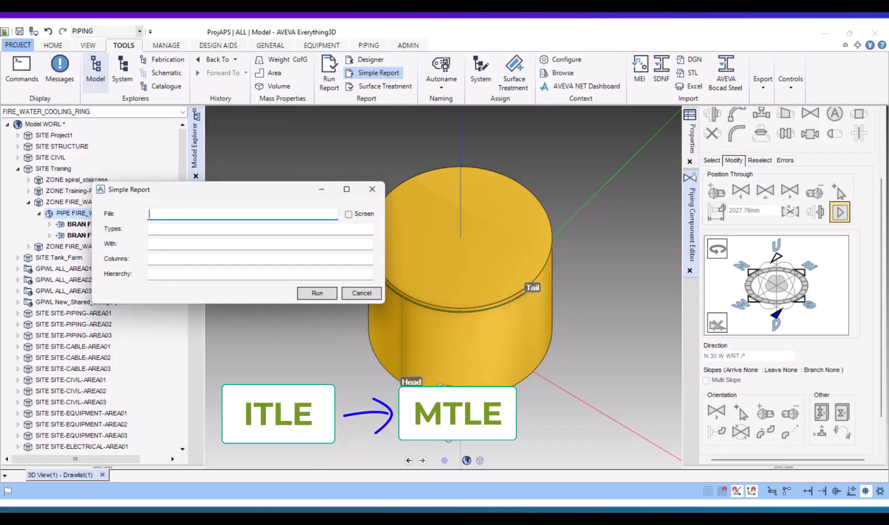
click(348, 215)
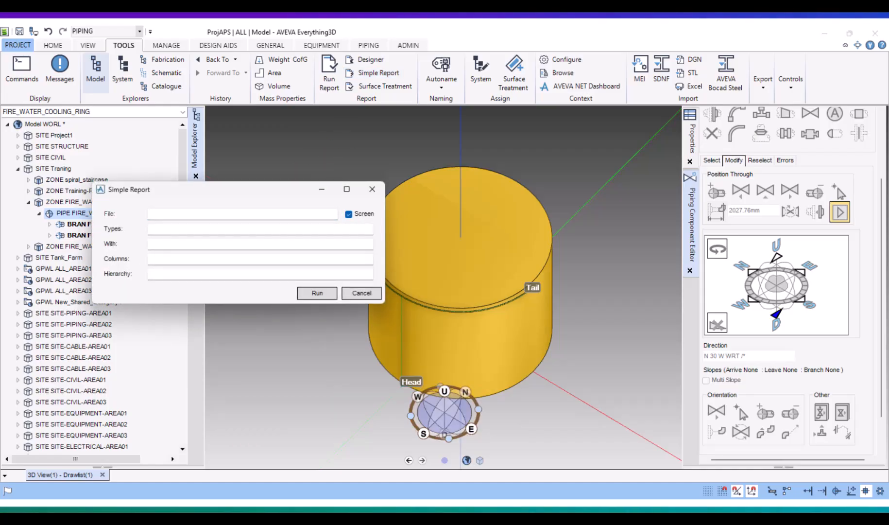
Step: Run the report with types BRAN MEM, columns TYPE QUANTITY MTLE and hierarchy CE
click(260, 229)
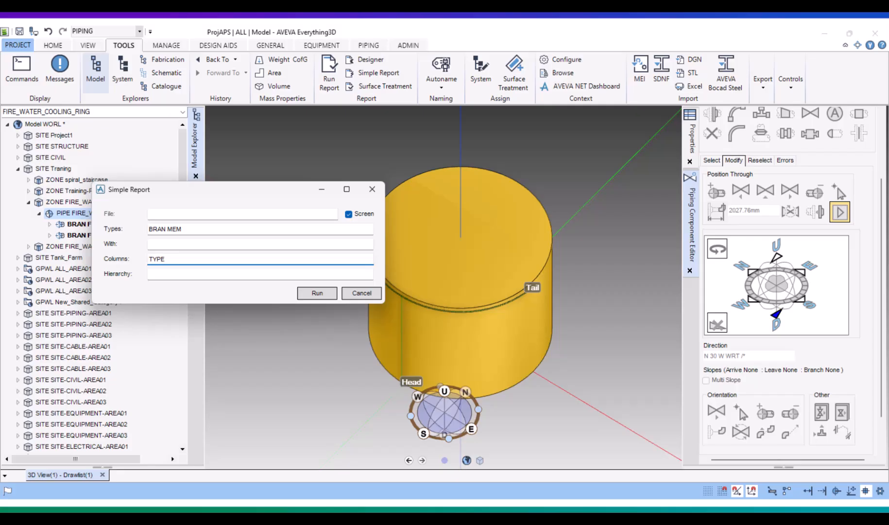
text(QUANTITY MTLE)
key(Tab)
text(C)
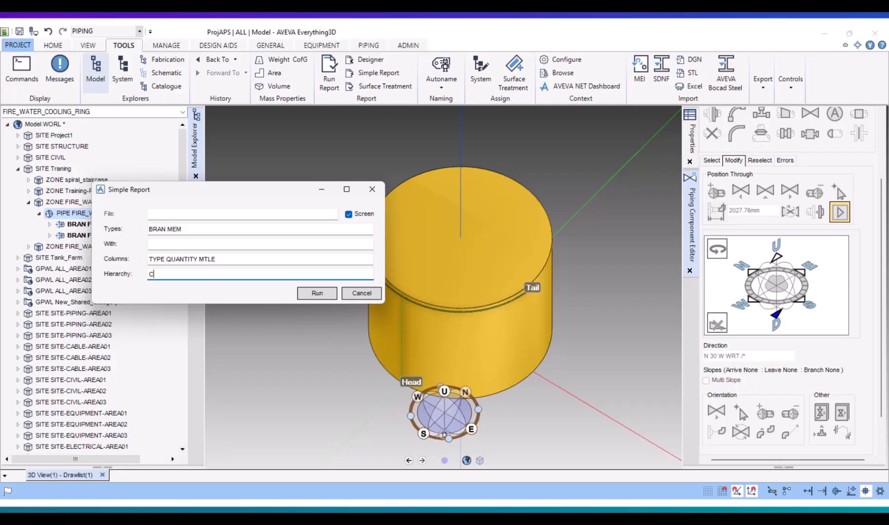
text(E)
drag(212, 189, 306, 168)
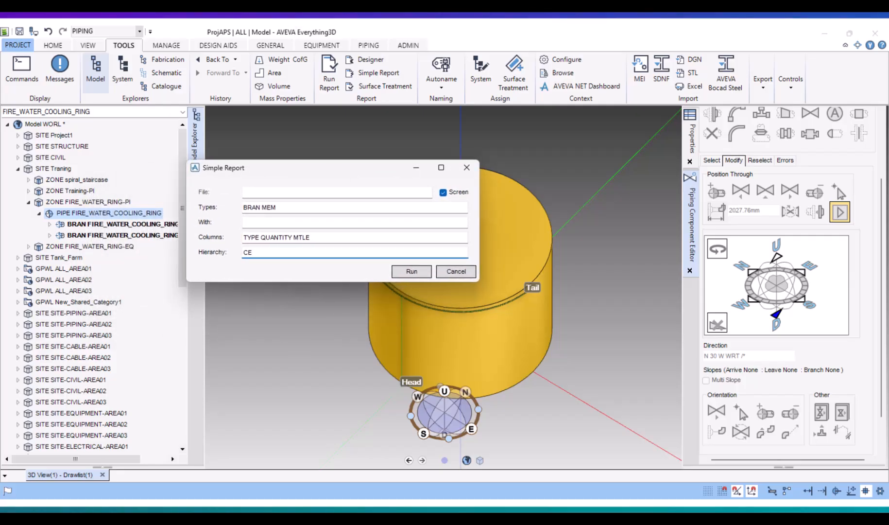
click(411, 271)
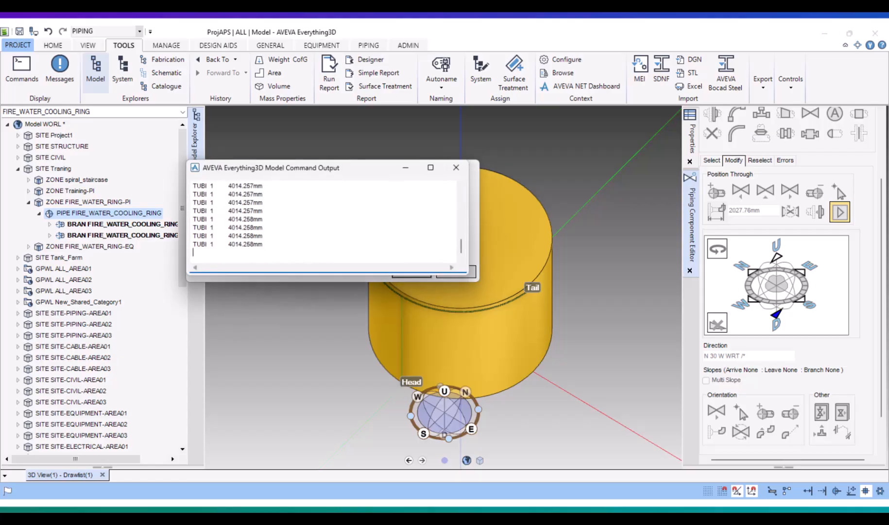
Step: Review the report output for all component types and highlight the TUBI rows to examine their MTLE lengths
drag(335, 168, 345, 169)
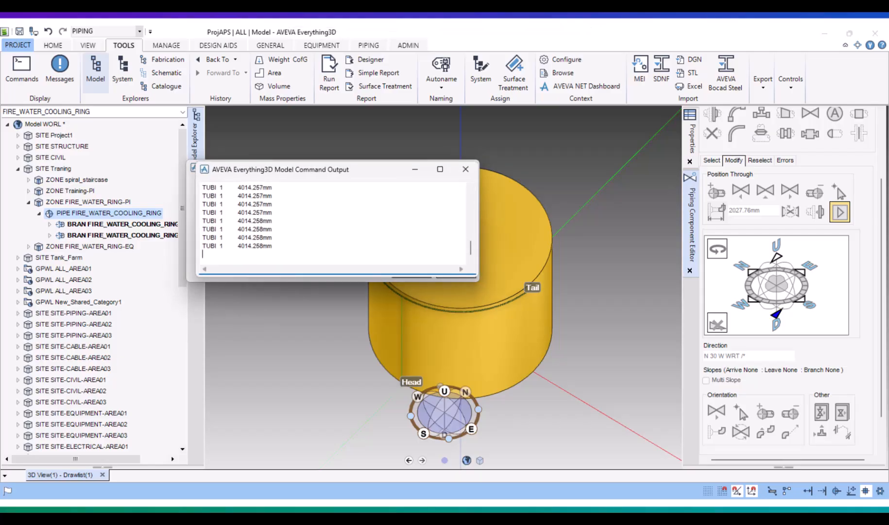
scroll(332, 223, up, 3)
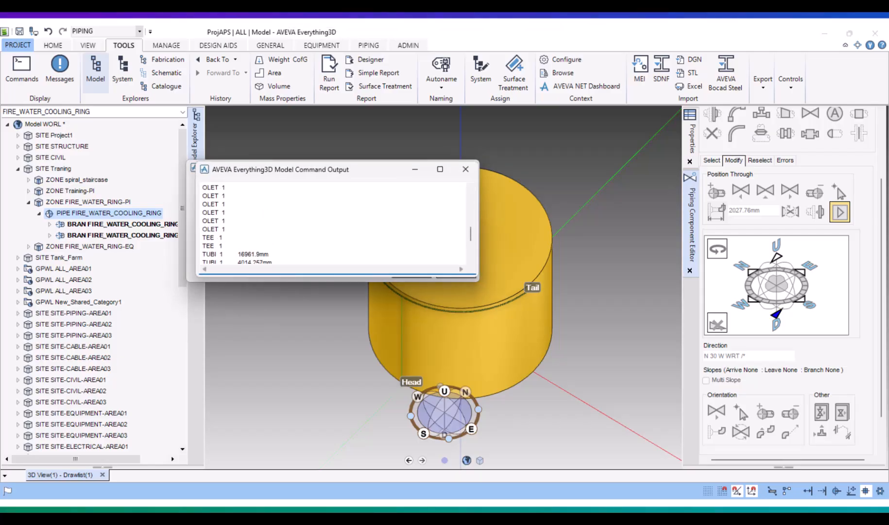
scroll(333, 224, up, 2)
scroll(333, 223, up, 3)
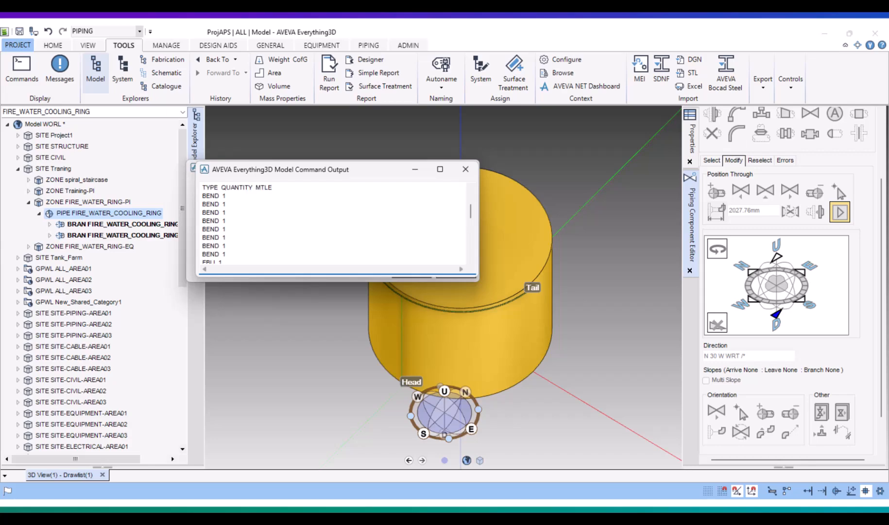
scroll(333, 224, down, 1)
scroll(333, 223, down, 8)
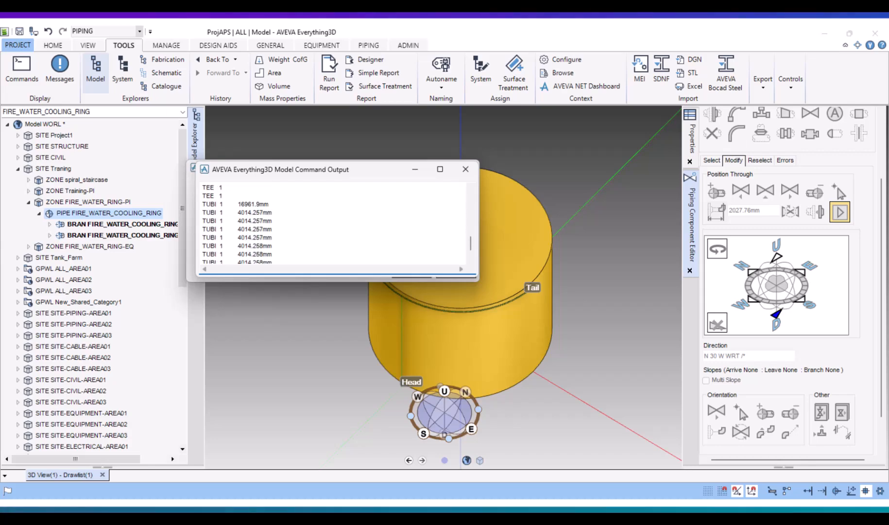
drag(202, 204, 203, 257)
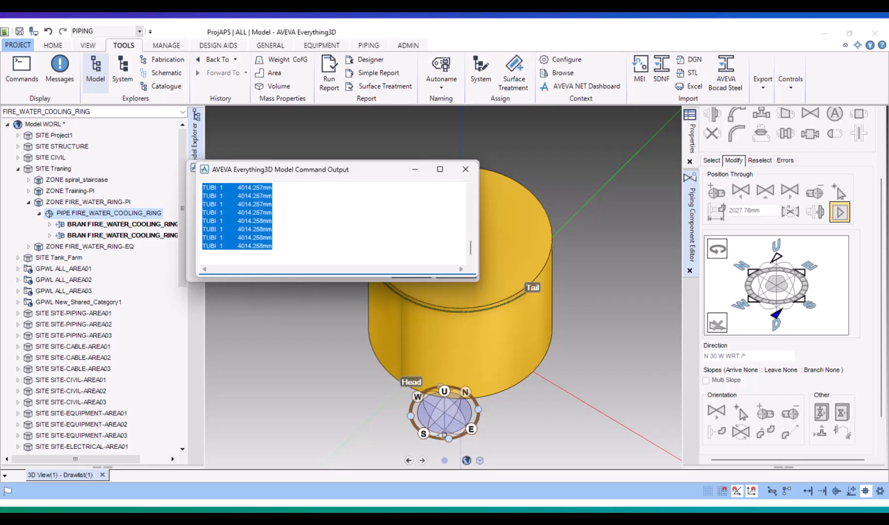
scroll(333, 224, up, 2)
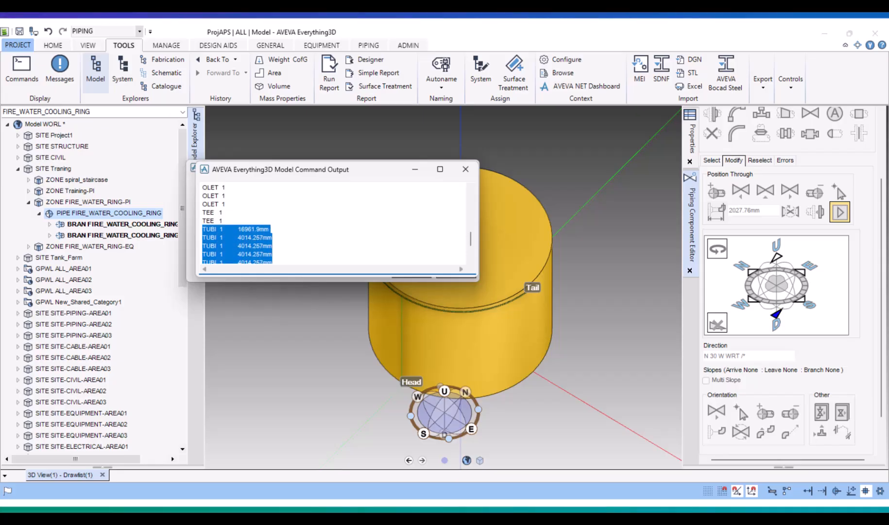
scroll(333, 223, down, 2)
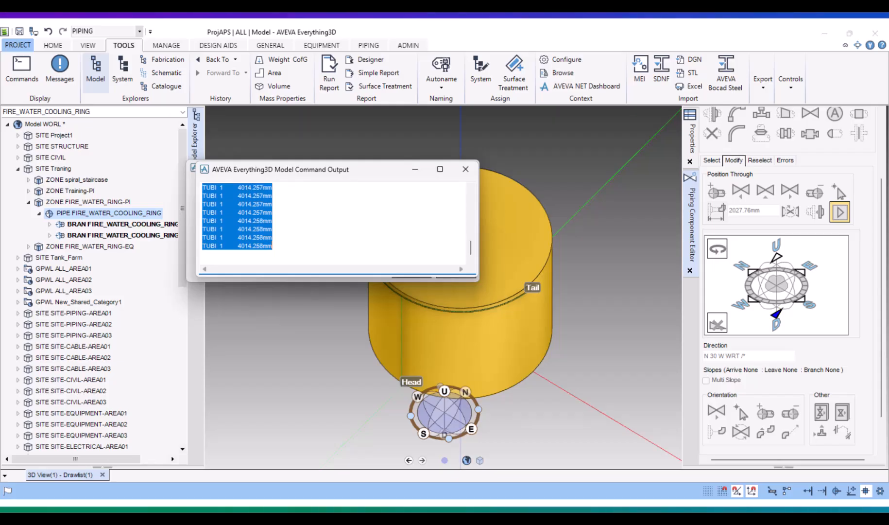
scroll(332, 223, up, 1)
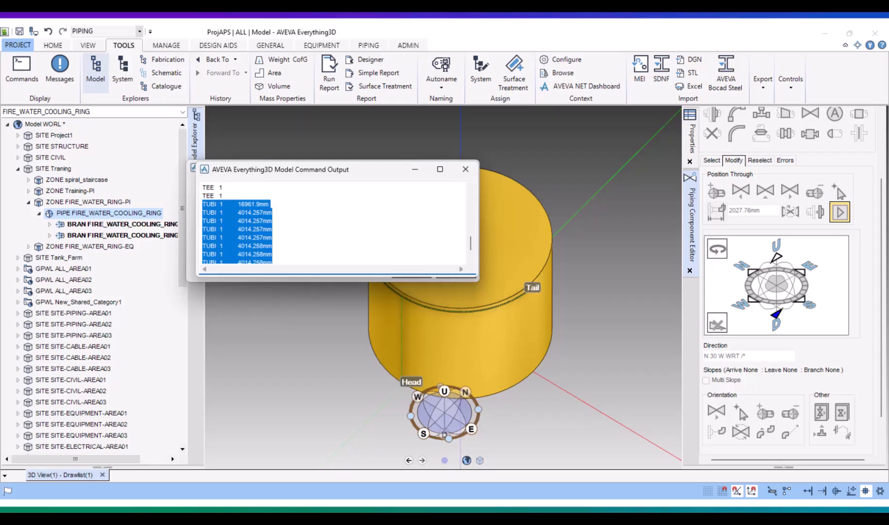